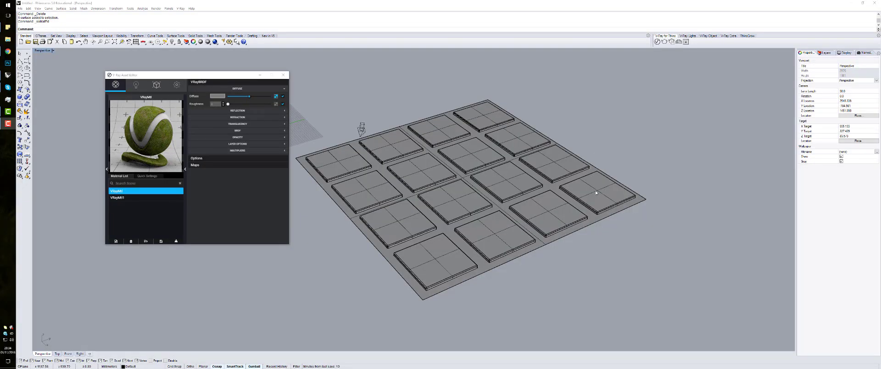
Step: Zoom and orbit the Perspective view onto the paver grid, then start a Real time V-Ray render
scroll(523, 178, "up", 5)
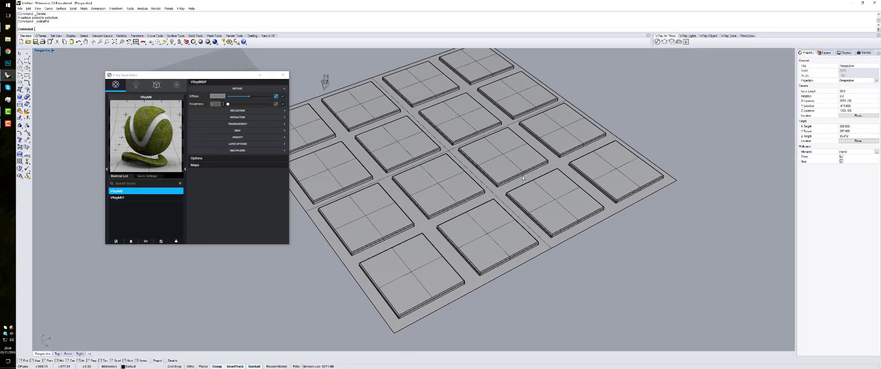
right_click_drag(523, 178, 412, 159)
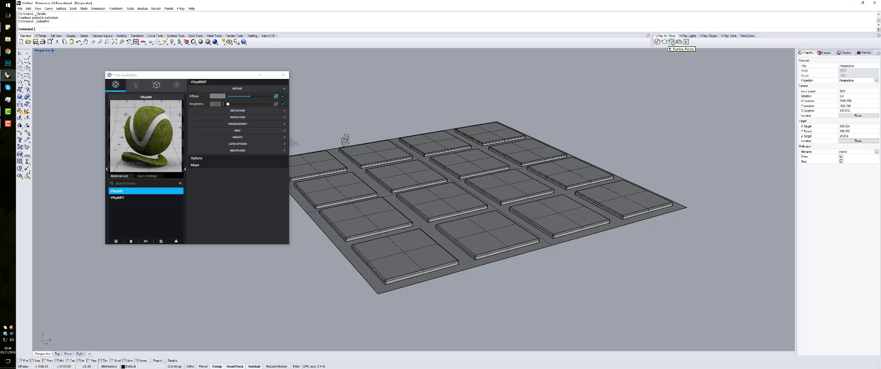
right_click_drag(455, 134, 454, 153)
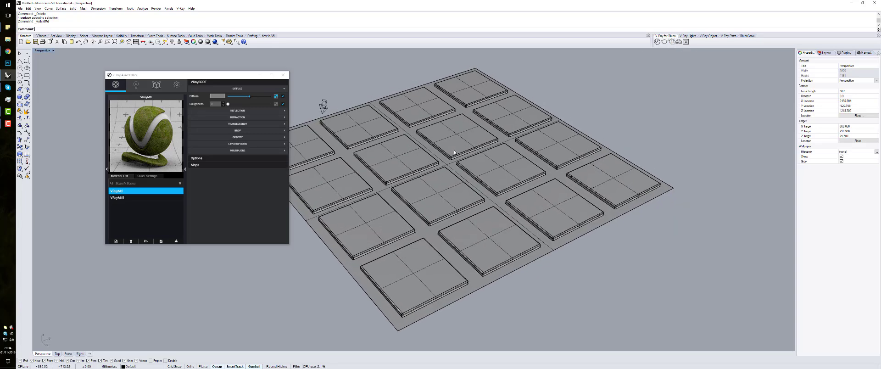
left_click(671, 43)
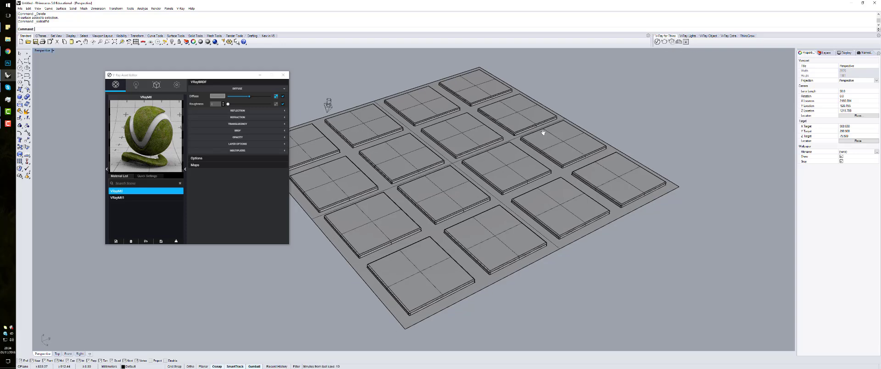
left_click(673, 43)
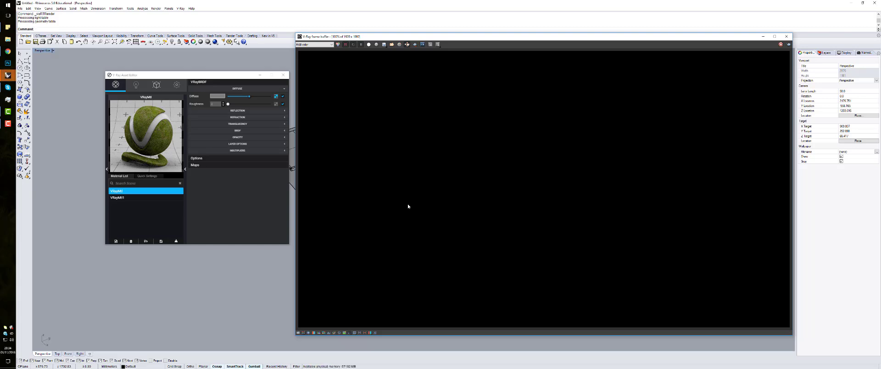
Step: Move the Asset Editor and frame buffer windows aside while the paver-and-grass render refines
left_click(163, 106)
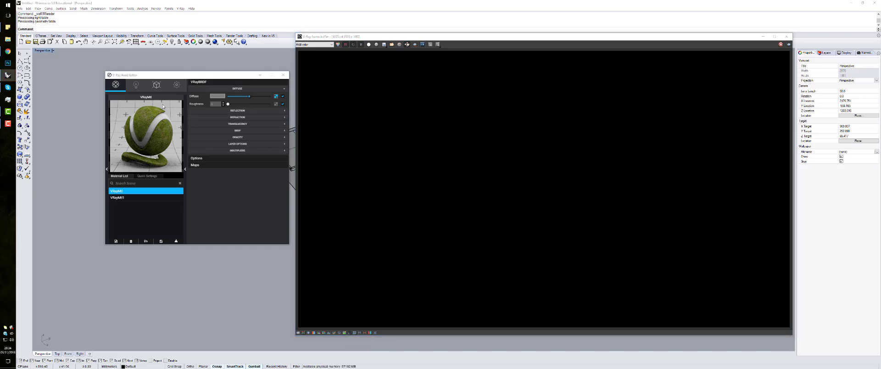
left_click_drag(163, 75, 109, 101)
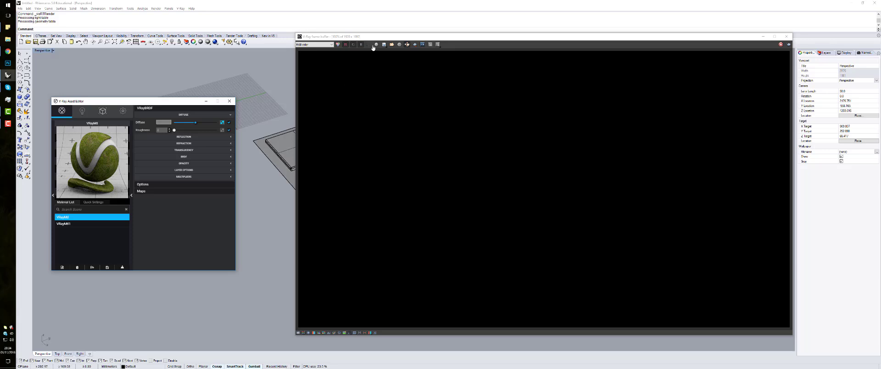
left_click_drag(374, 37, 339, 57)
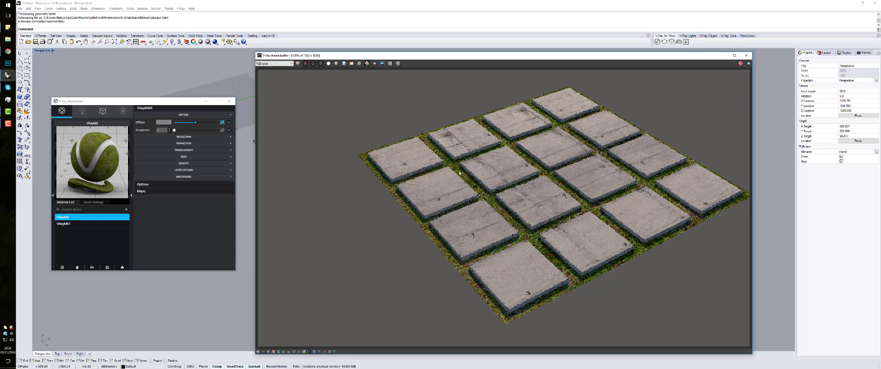
Step: Close the frame buffer, select the ground plane surface and add V-Ray Fur to it
left_click(745, 55)
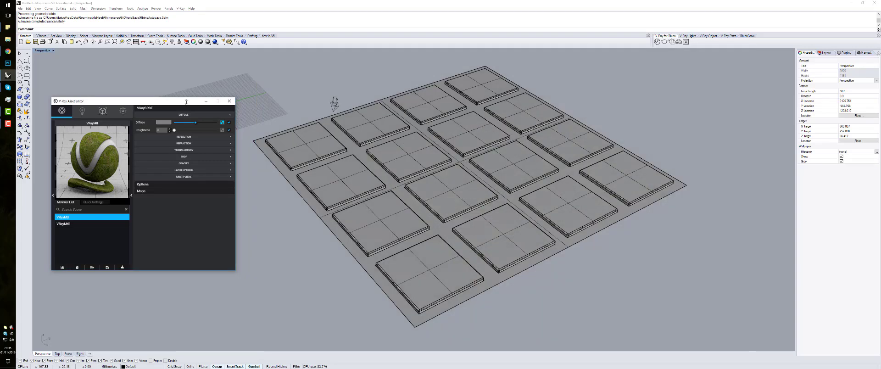
left_click_drag(189, 102, 198, 83)
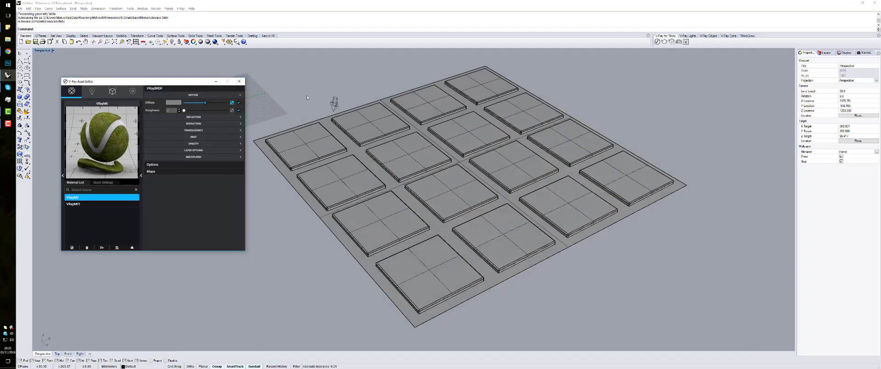
left_click(338, 132)
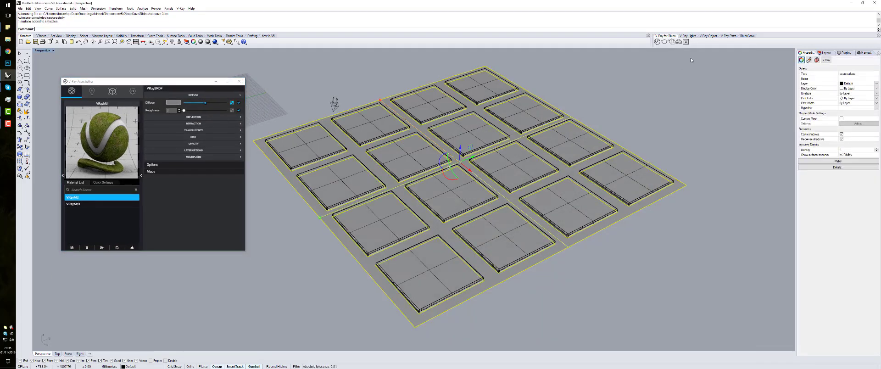
left_click(707, 36)
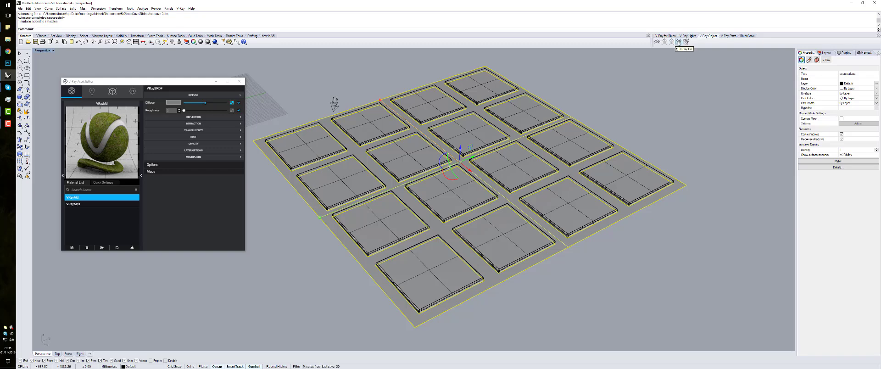
left_click(678, 42)
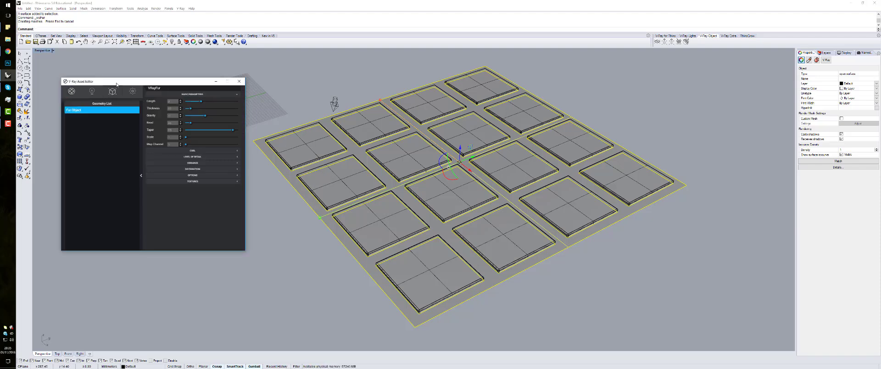
Step: Select the Fur Object, increase its Thickness, and expand the Per area Distribution settings
left_click_drag(132, 83, 168, 82)
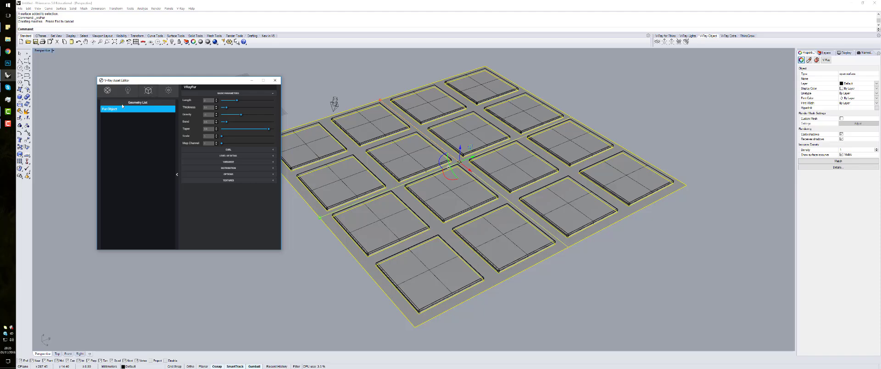
left_click(148, 93)
key("Return")
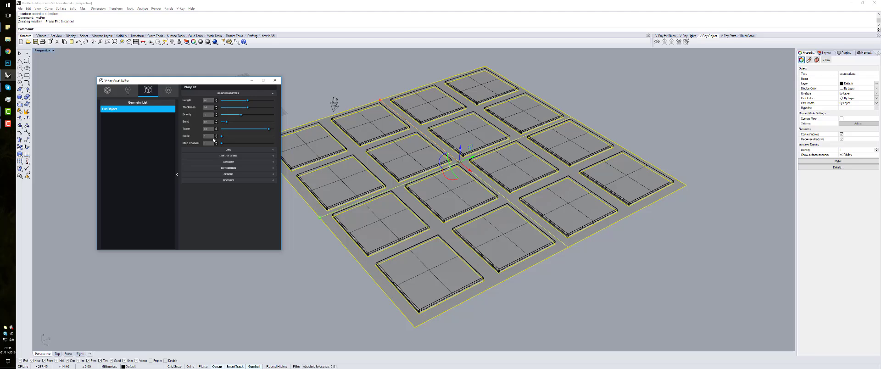
left_click(232, 169)
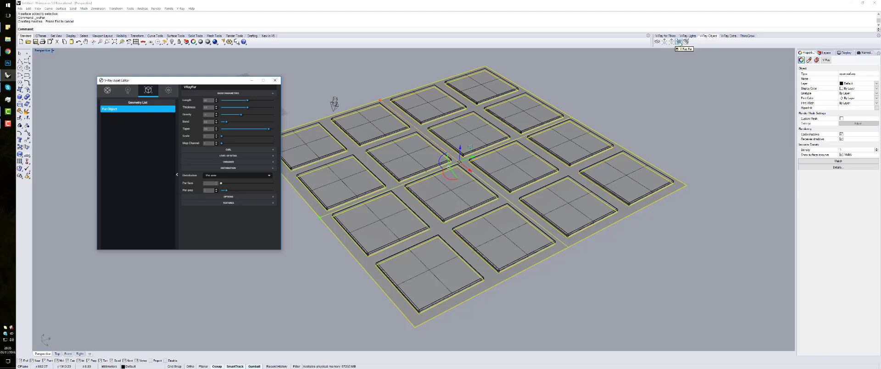
Step: Launch a Real time V-Ray render of the fur-covered ground plane
left_click(679, 42)
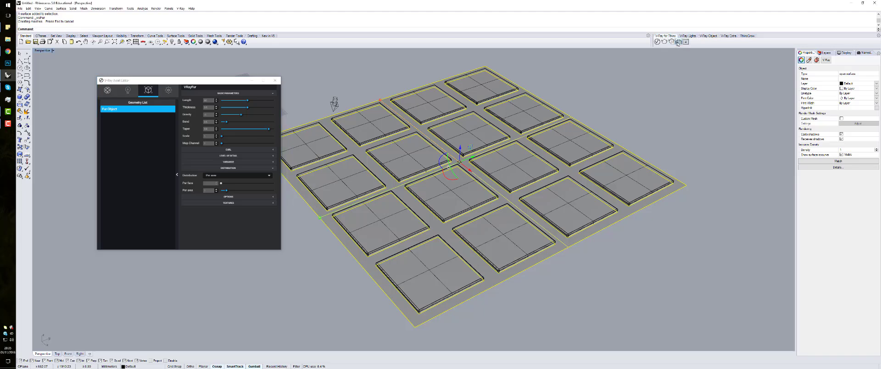
left_click(678, 42)
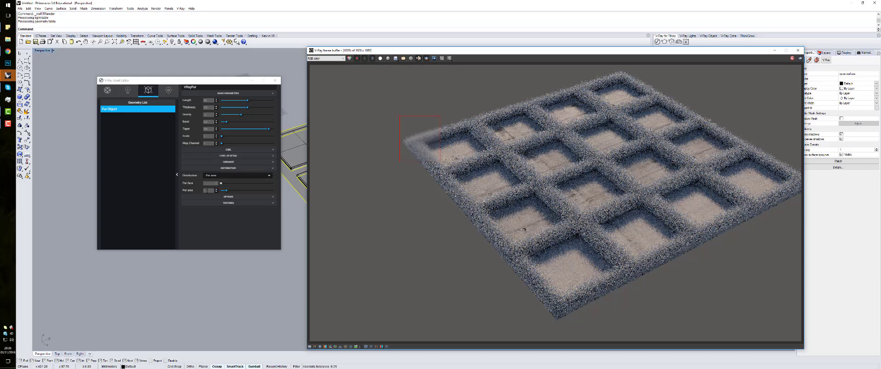
Step: Collapse the Distribution rollout and adjust the fur's Gravity and Bend values
left_click(207, 190)
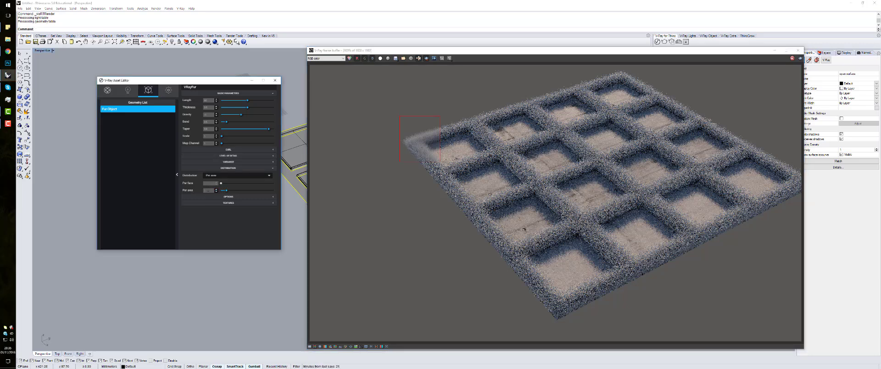
left_click(223, 166)
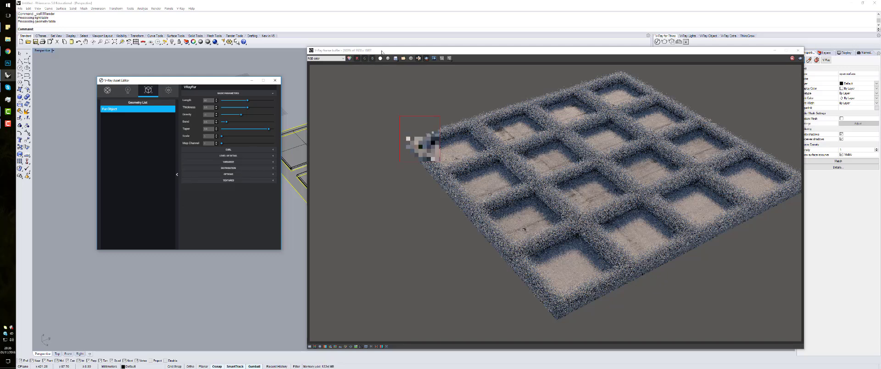
left_click(461, 127)
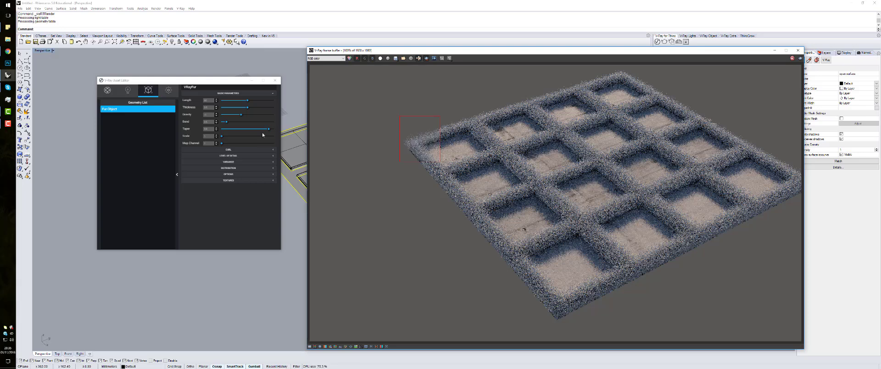
left_click(207, 115)
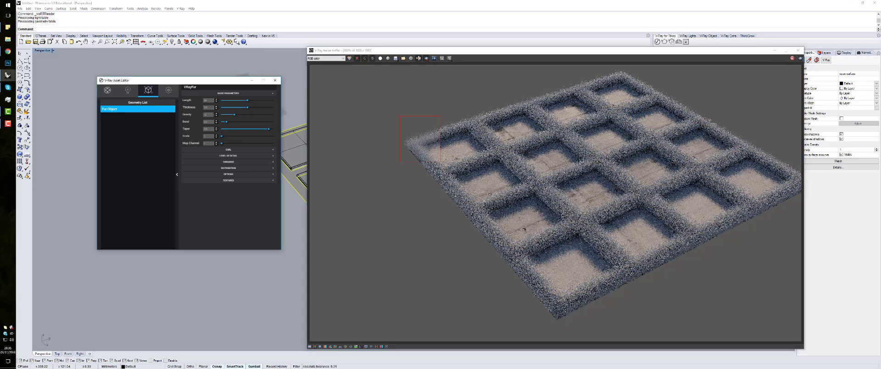
left_click(211, 122)
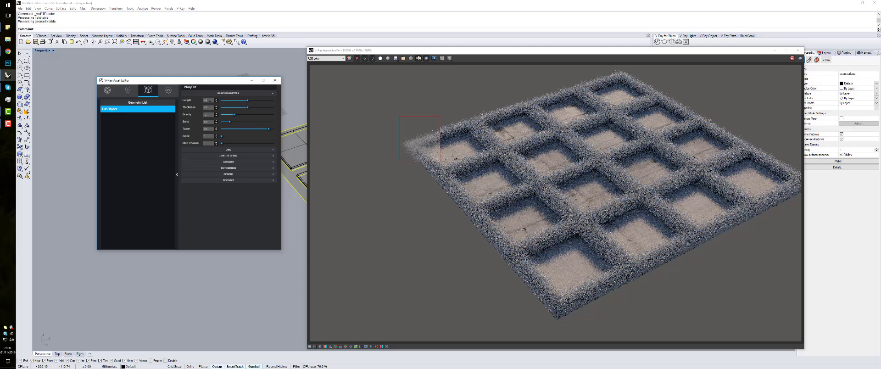
Step: Assign a Noise texture to the fur's Length texture slot
left_click(236, 180)
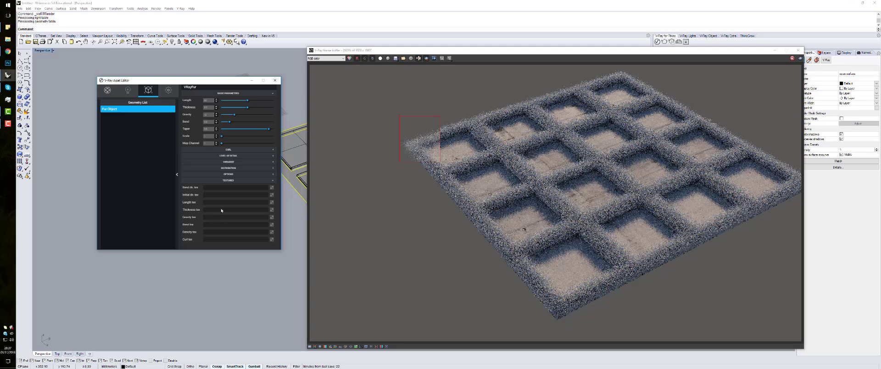
left_click(271, 201)
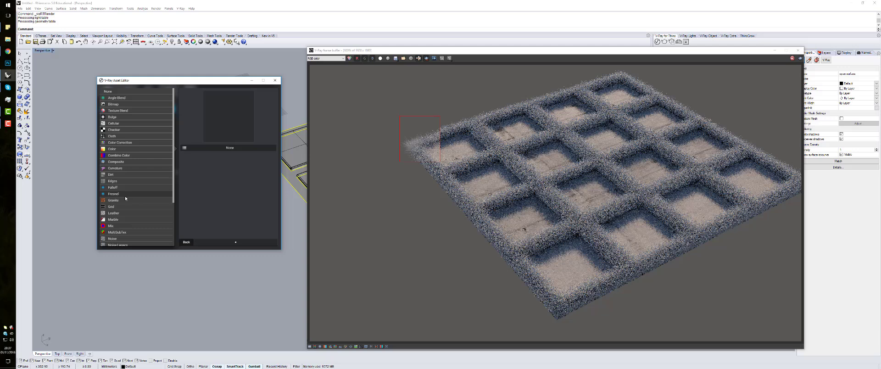
left_click(120, 239)
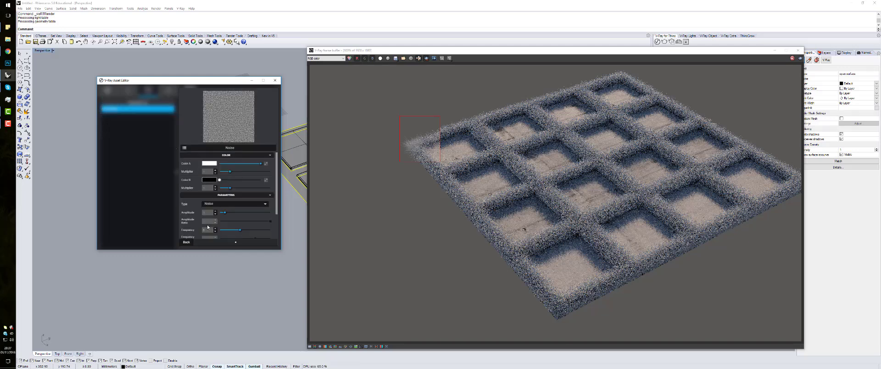
Step: Set the Noise Frequency to 1, then lower it to 0.1 for a smooth gradient
scroll(208, 226, "down", 2)
double_click(208, 204)
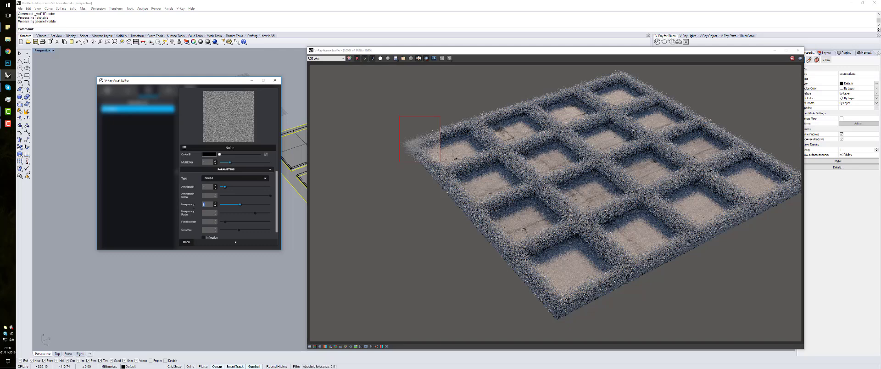
type("1")
key("Return")
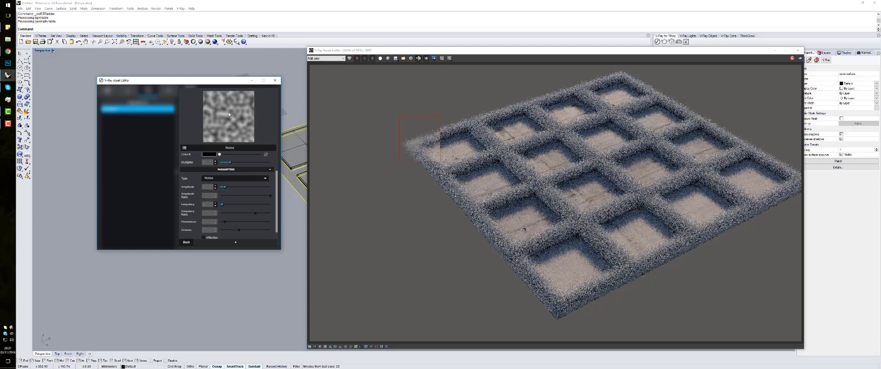
type("0.1")
key("Return")
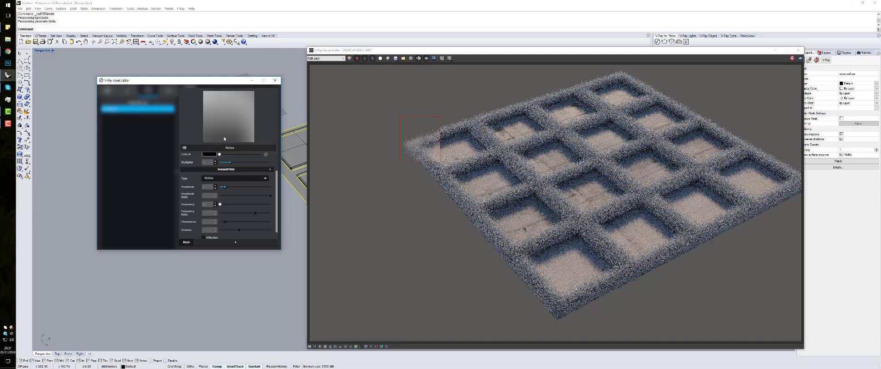
left_click(432, 139)
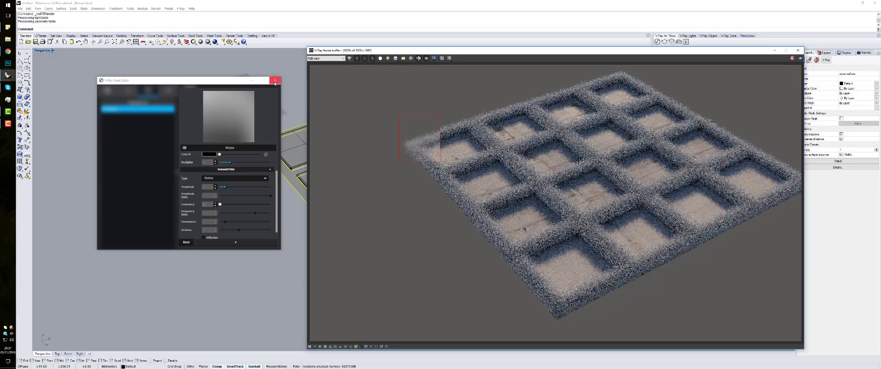
Step: Return to the fur parameters and select the fur object among the overlapping ground objects
left_click(186, 242)
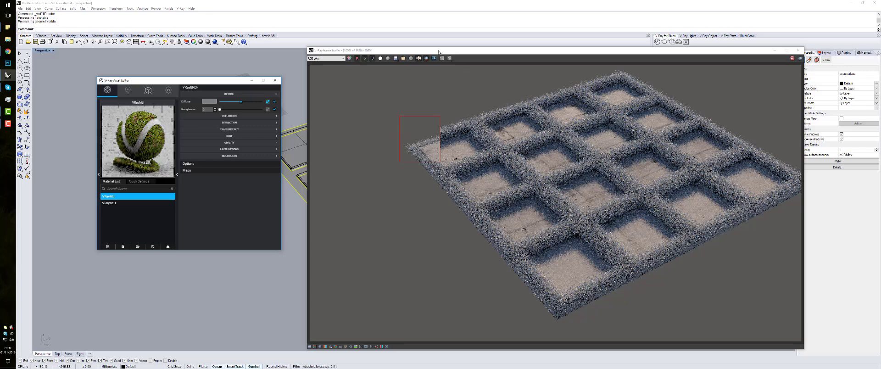
left_click_drag(439, 51, 474, 216)
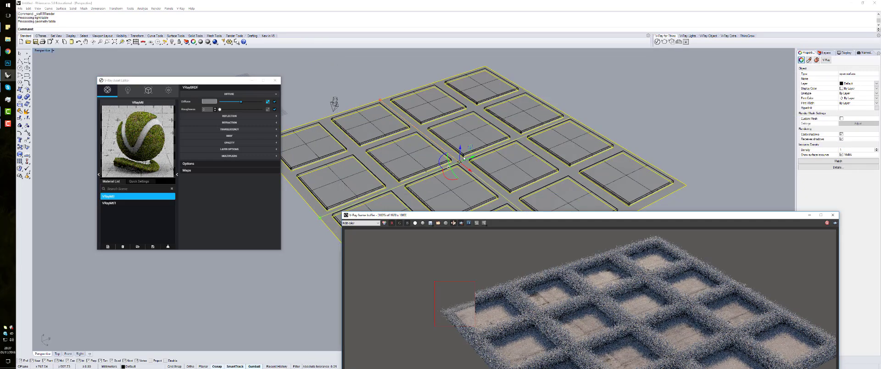
left_click(407, 79)
left_click(460, 162)
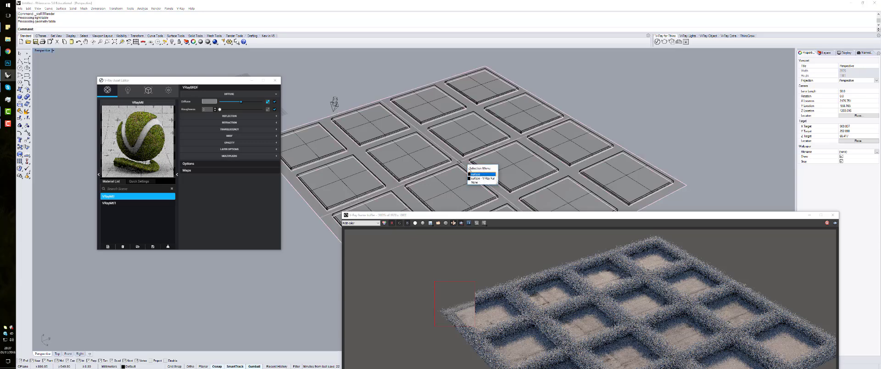
left_click(479, 173)
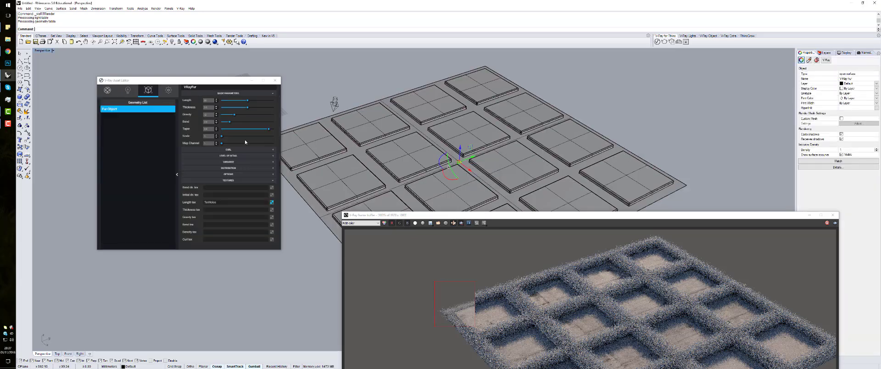
Step: Apply the green grass VRayMtl material to the selected fur object
left_click(107, 93)
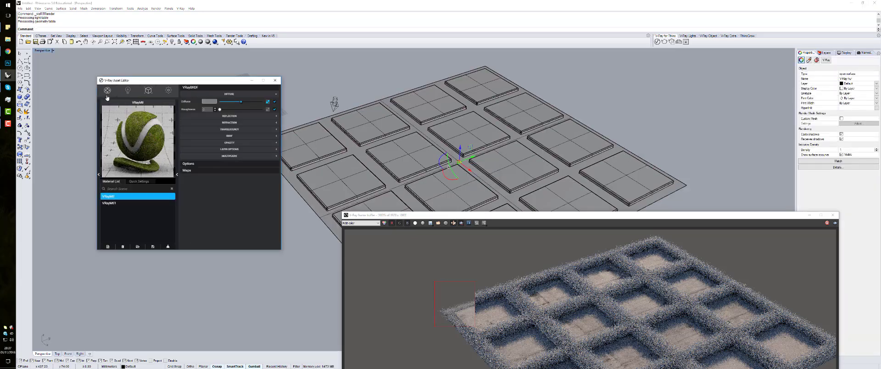
right_click(113, 200)
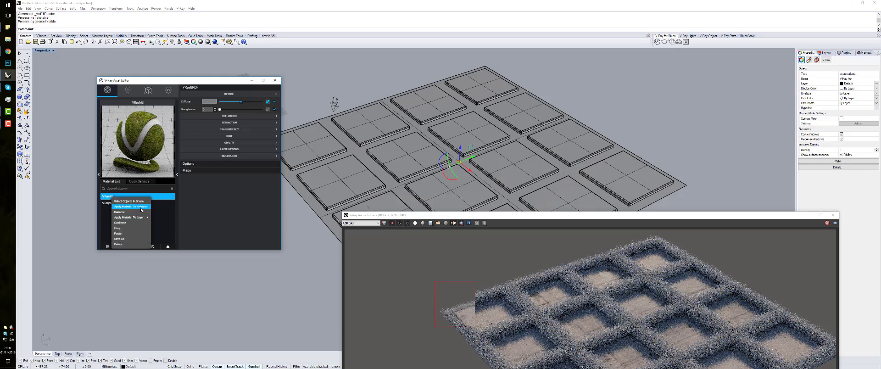
left_click(140, 208)
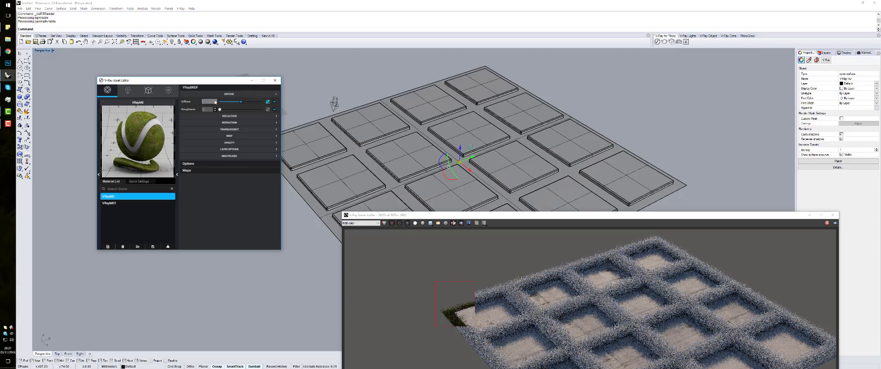
double_click(486, 214)
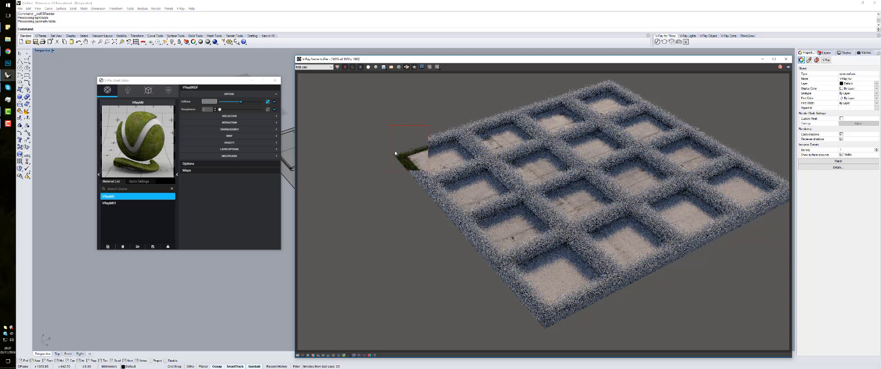
left_click(168, 92)
Step: Increase the Fur Object's Length and turn off the frame buffer's render region
left_click(148, 91)
left_click(125, 110)
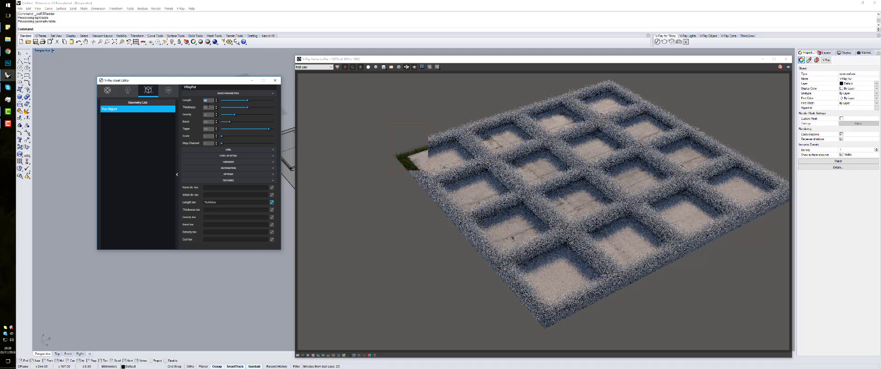
key("Return")
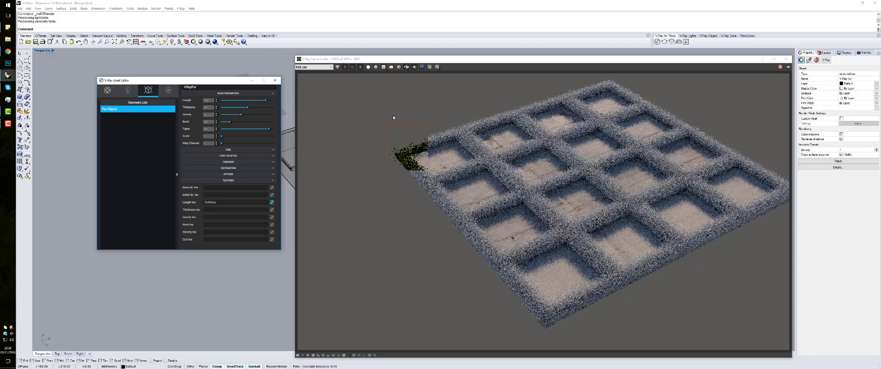
left_click(416, 158)
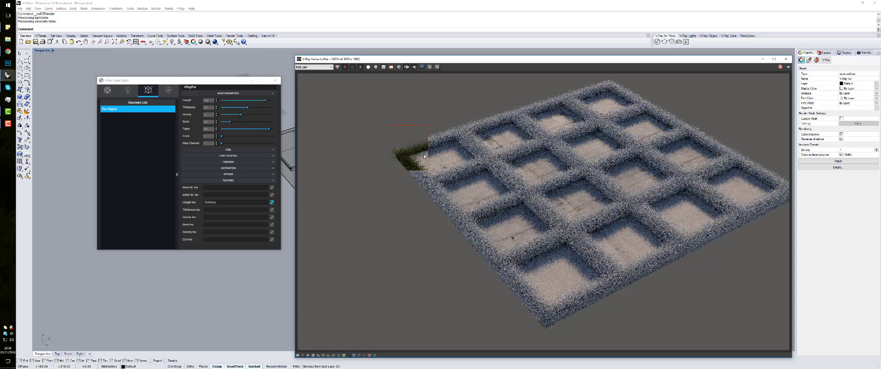
left_click(415, 67)
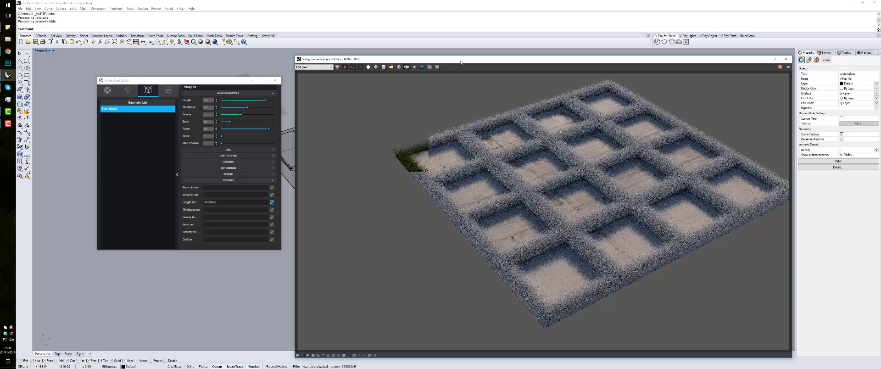
Step: Zoom the Perspective view in close on the pavers, moving the frame buffer aside and back
left_click_drag(461, 63, 220, 38)
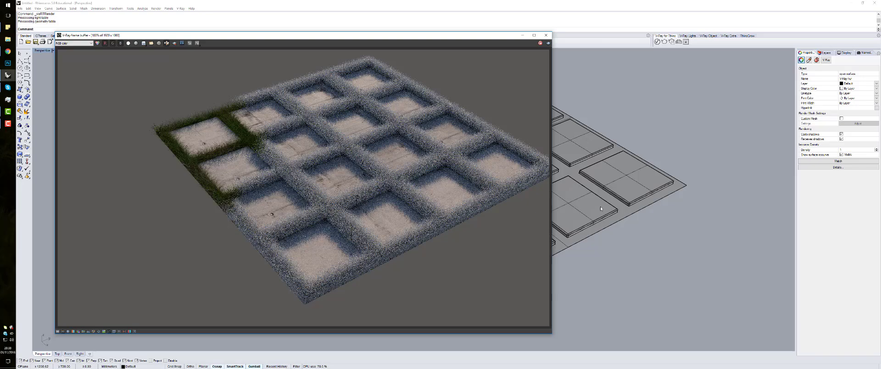
scroll(688, 145, "up", 5)
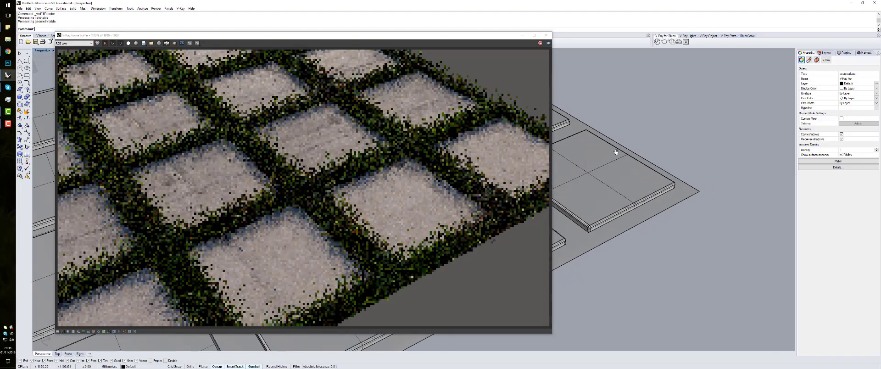
scroll(625, 164, "up", 3)
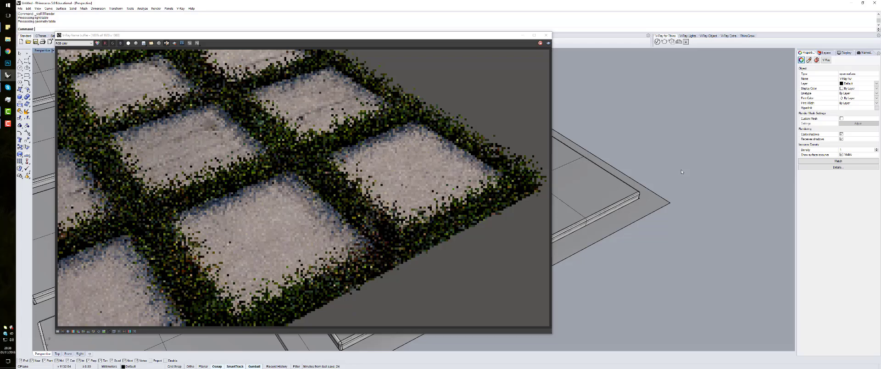
scroll(622, 161, "up", 3)
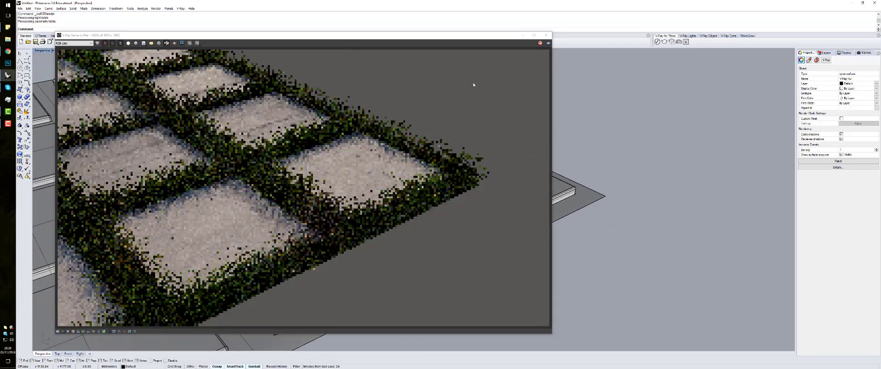
left_click_drag(424, 37, 641, 41)
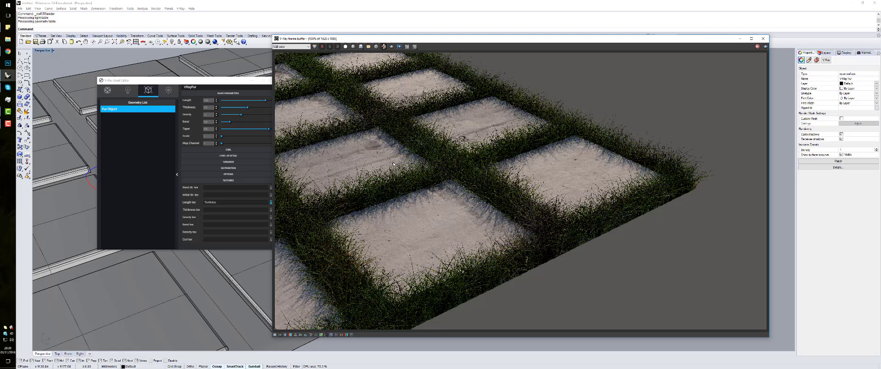
left_click(107, 91)
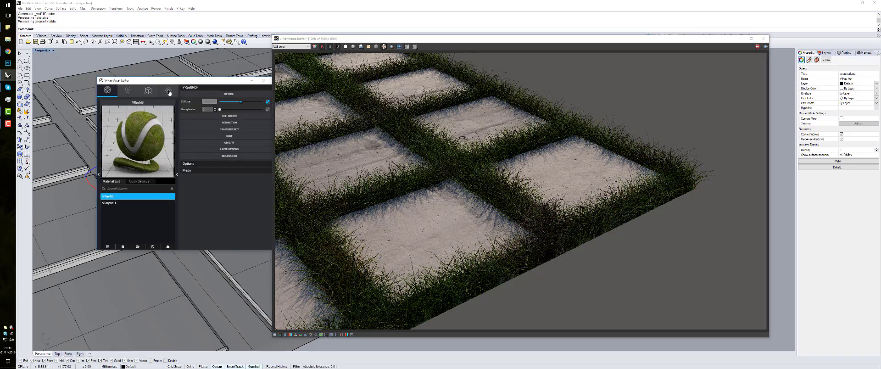
left_click(148, 90)
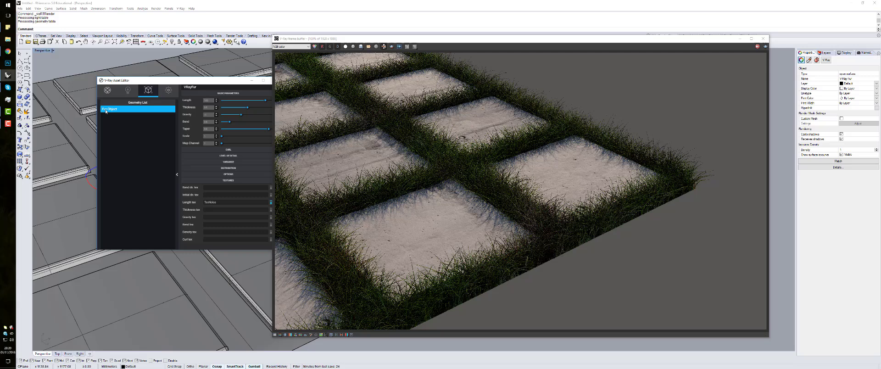